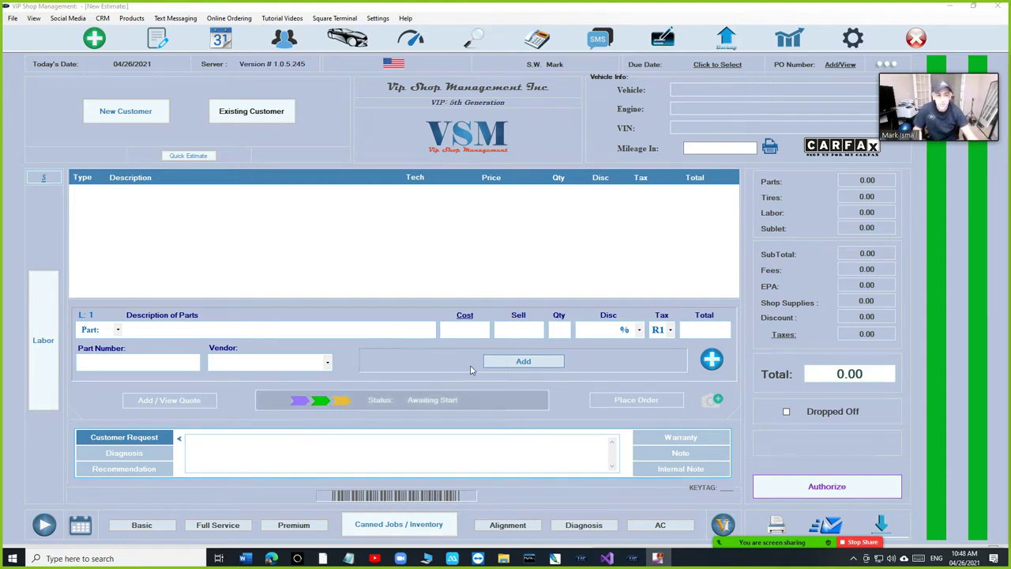
Leave the empty estimate's part description and bring up the Google My Business dashboard in Chrome
click(253, 330)
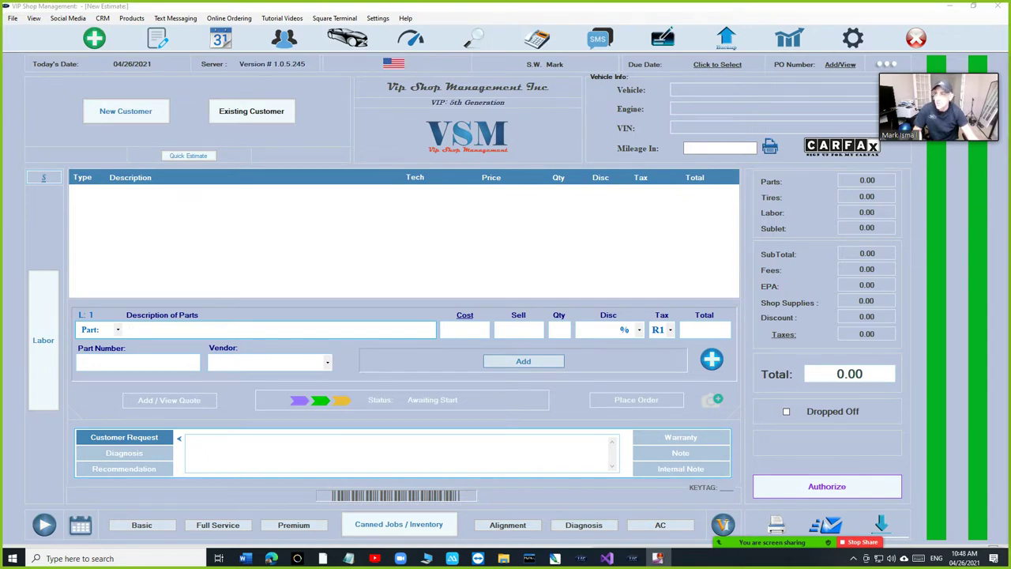
click(271, 558)
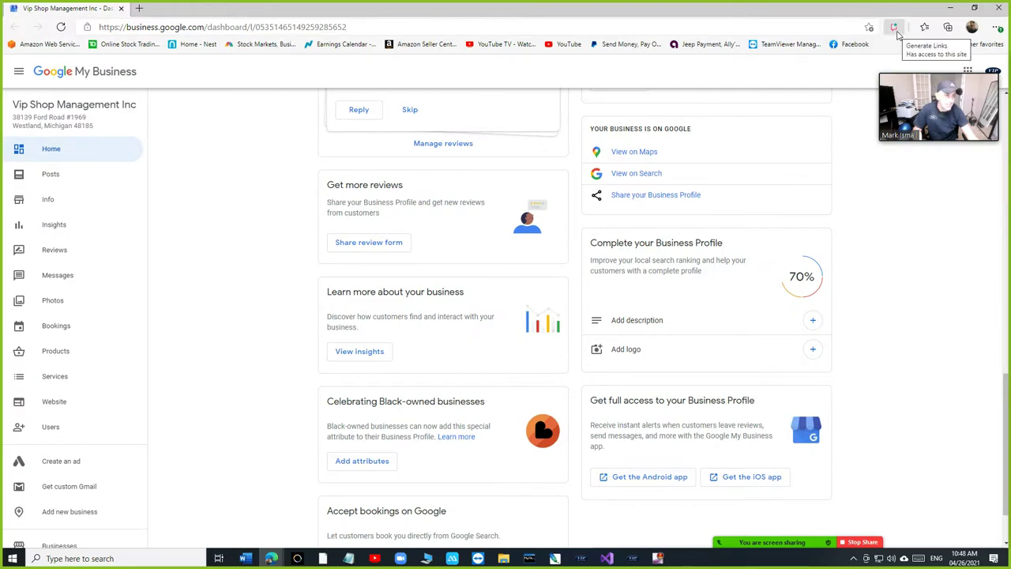
Minimize Chrome to return to the blank VIP Shop Management new estimate
click(950, 7)
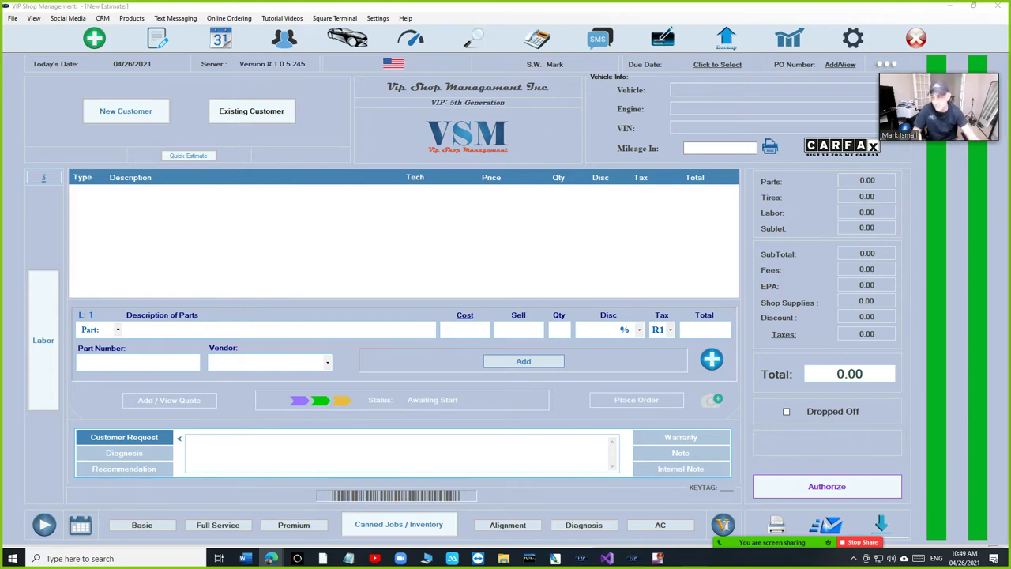
Check Help, show Settings > Setup TextMessages Templates > Setup Reviews, then return to Google My Business
click(408, 19)
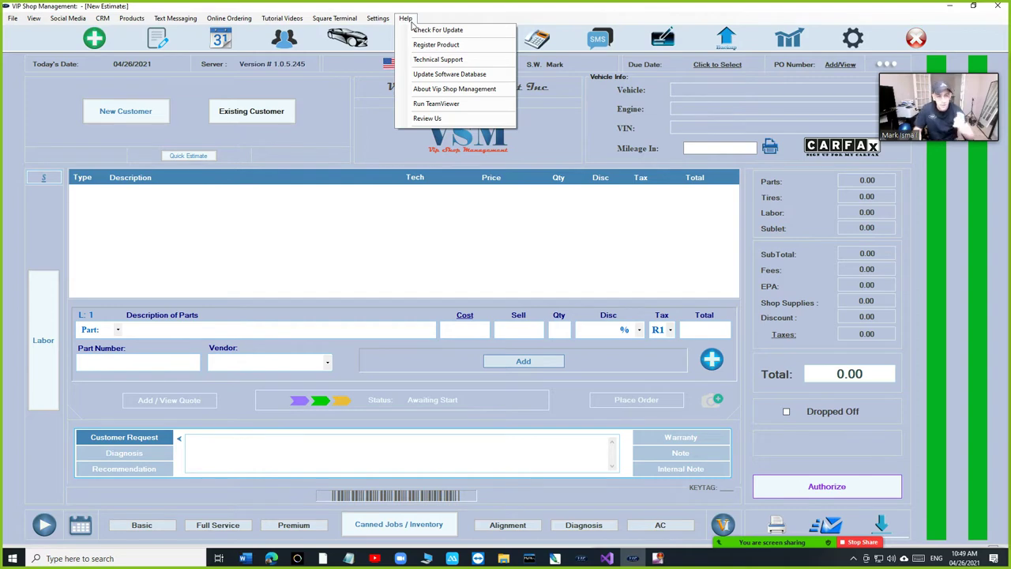
click(410, 19)
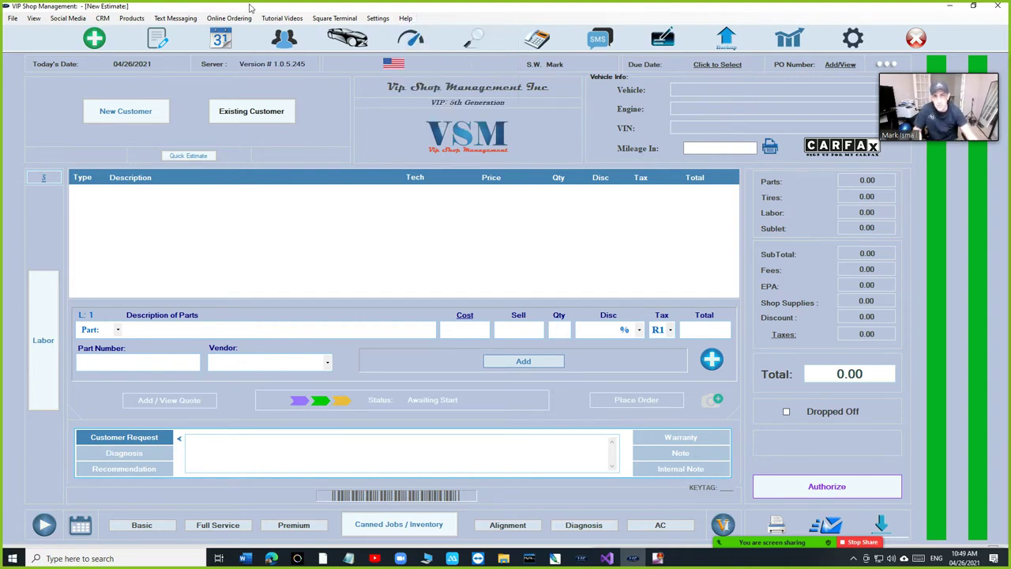
click(378, 18)
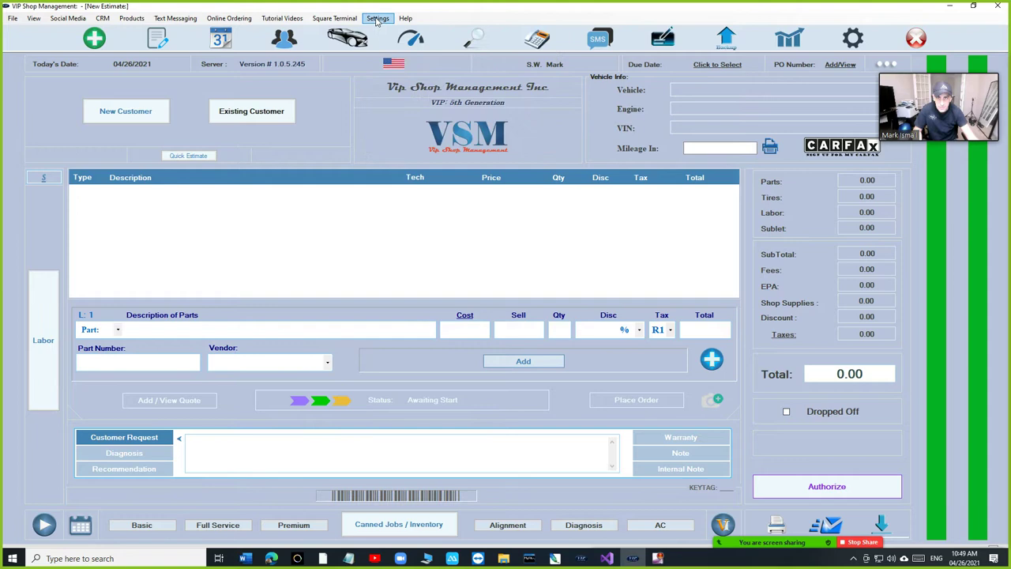
click(378, 18)
mouse_move(443, 115)
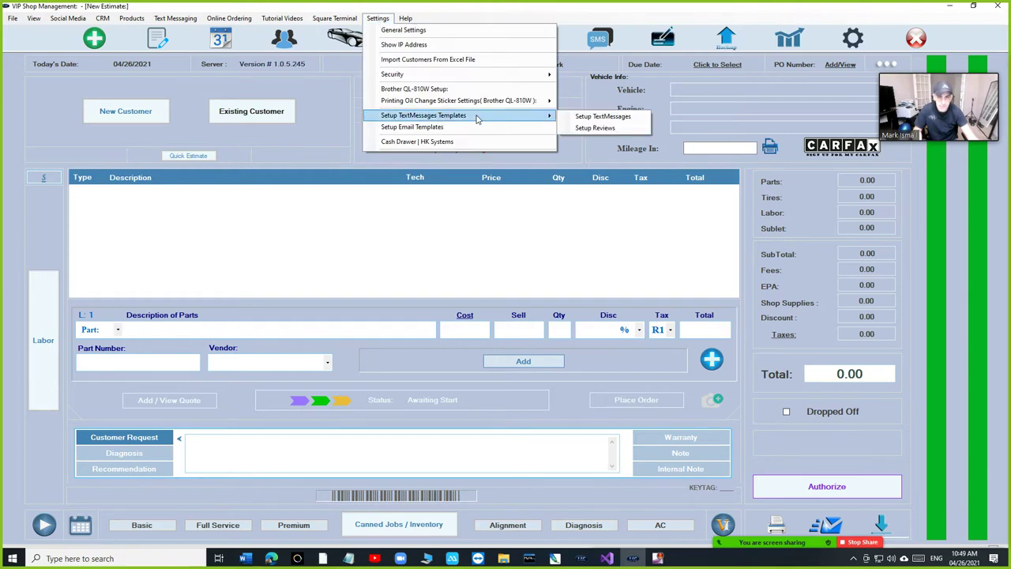
click(594, 128)
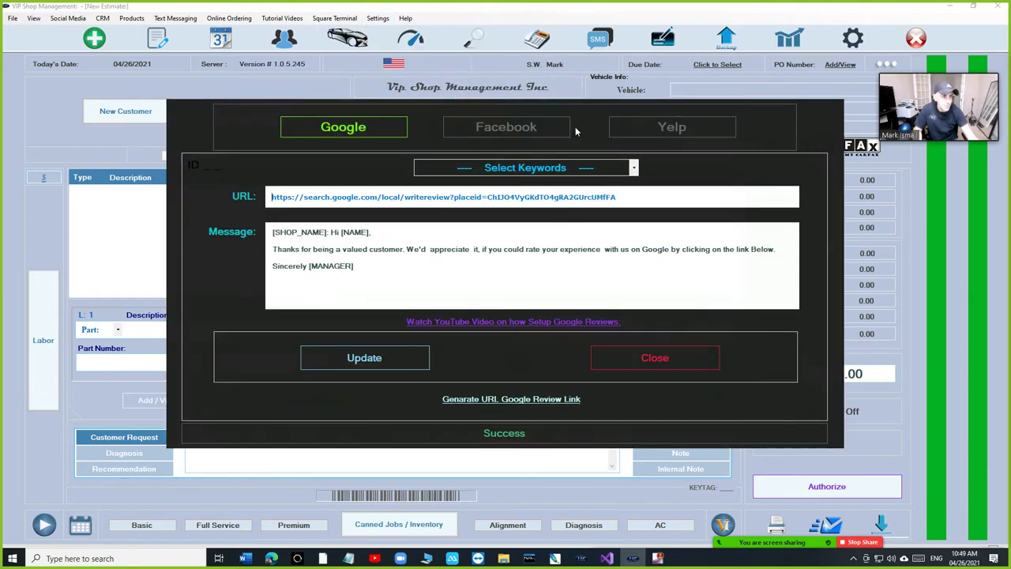
click(498, 400)
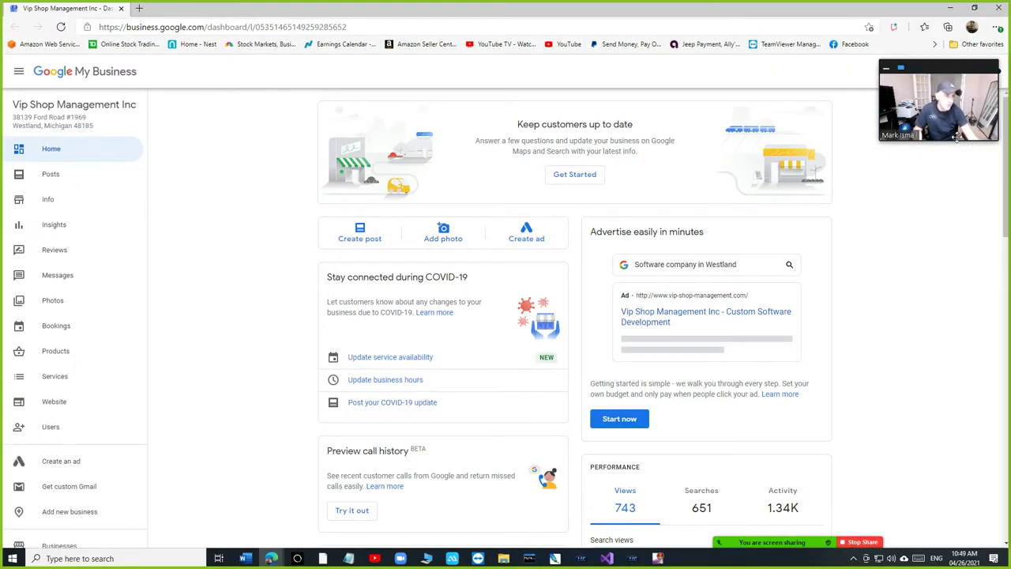
Check the signed-in Google account, then open the business Info page and scroll down its details
drag(957, 136, 963, 222)
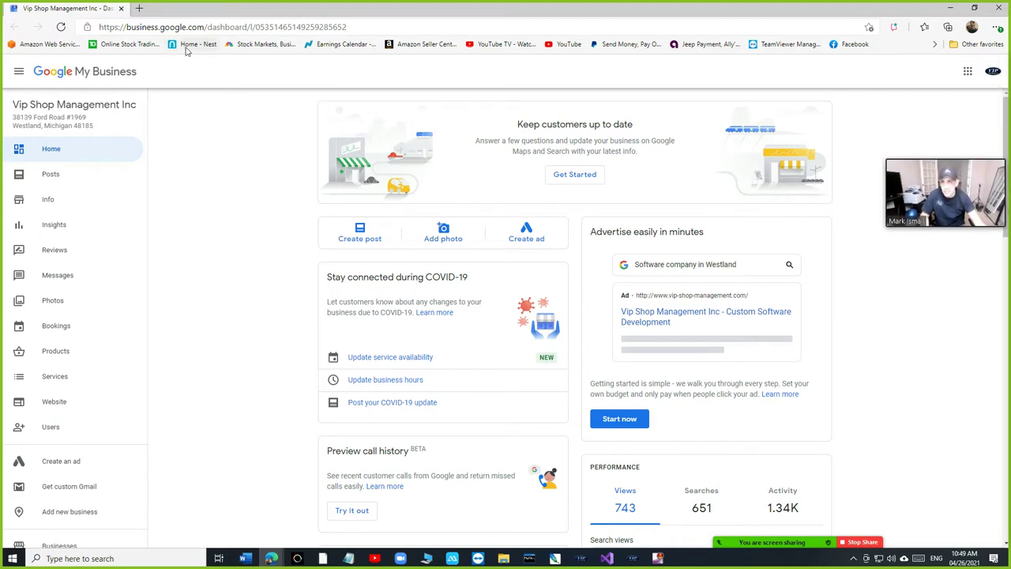
click(988, 73)
click(253, 172)
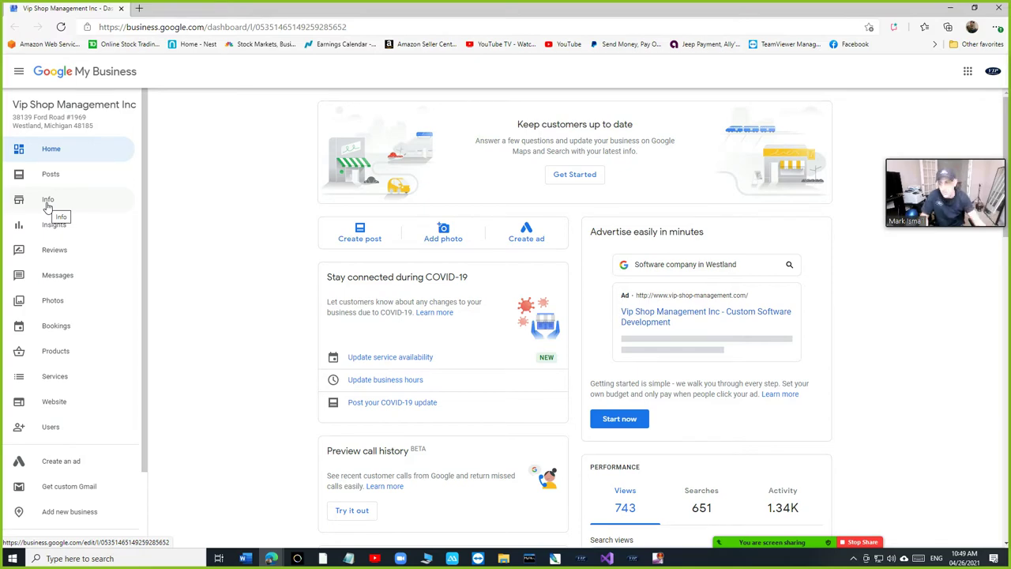
click(48, 204)
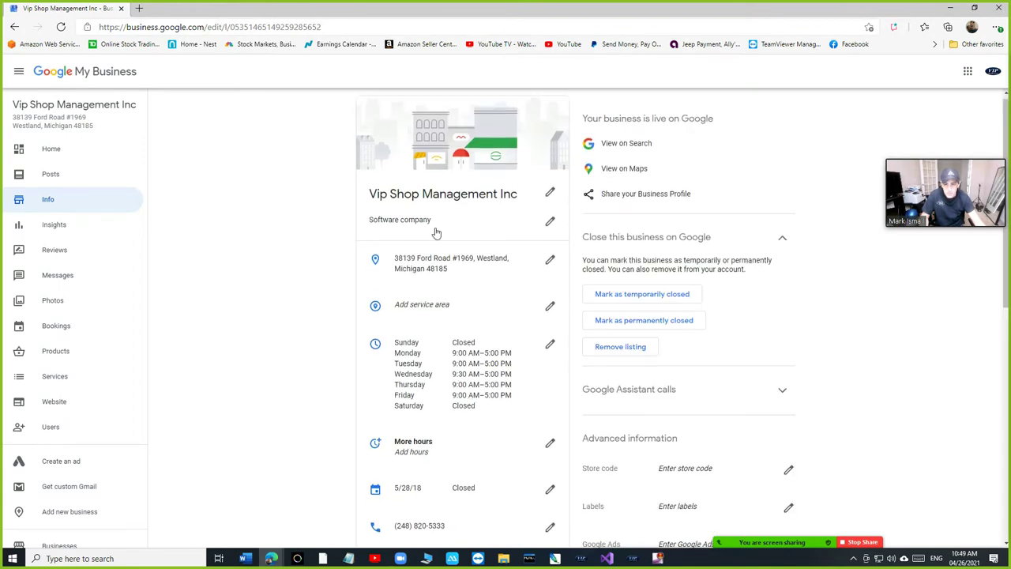
scroll(436, 233, down, 3)
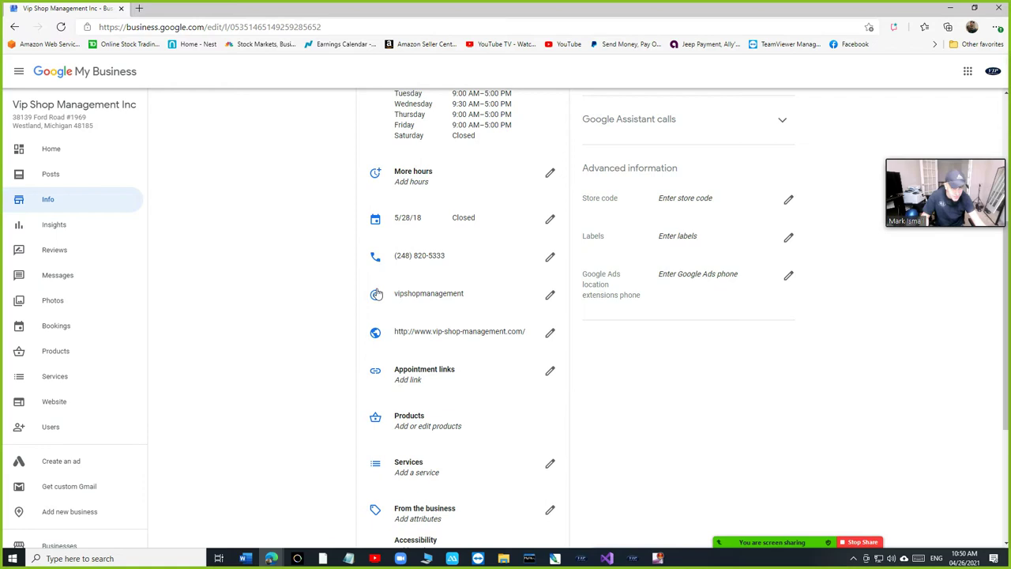
Open the vipshopmanagement profile short name editor, point out its title, and cancel without changes
click(377, 304)
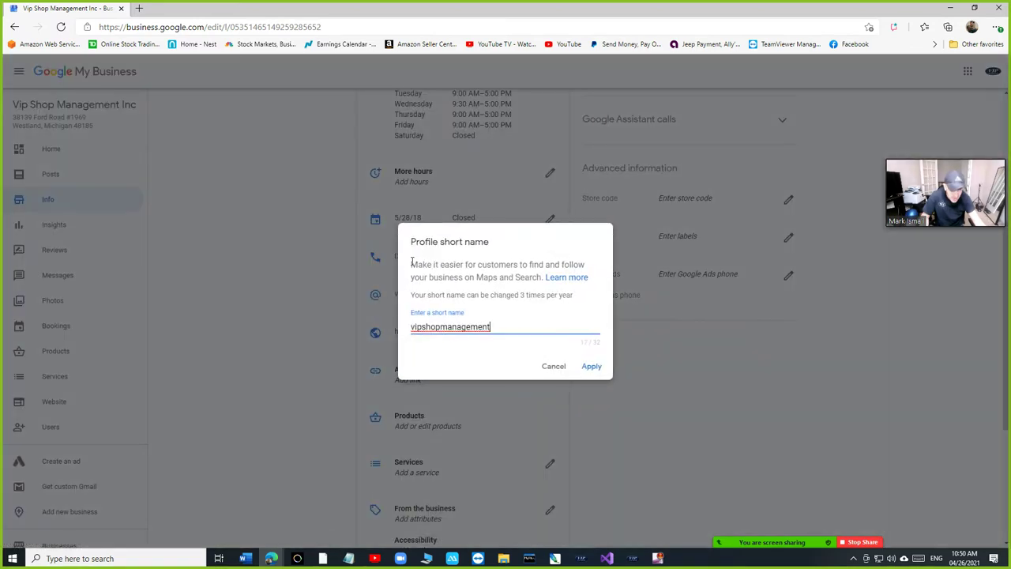
drag(444, 242, 492, 252)
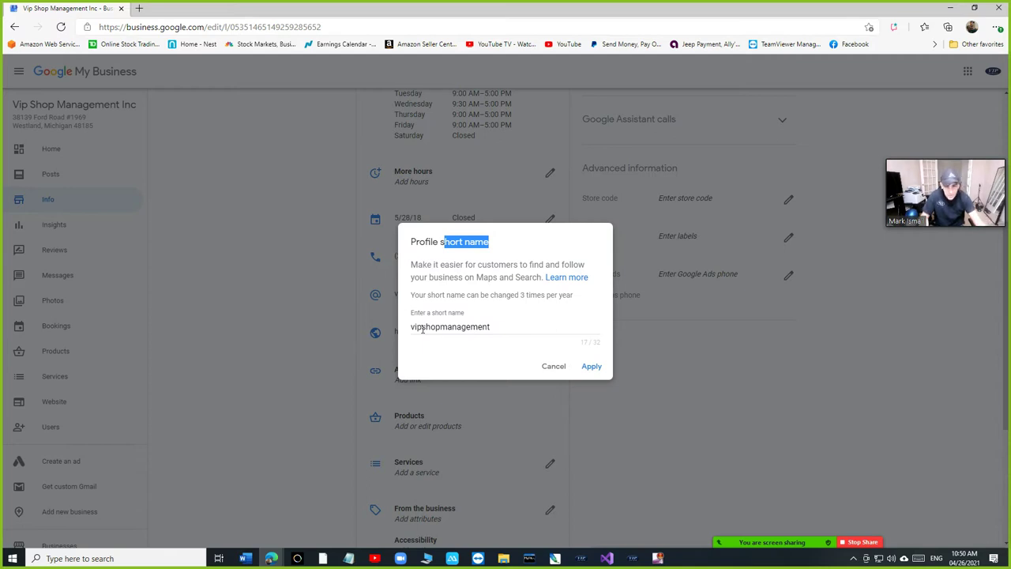
click(554, 368)
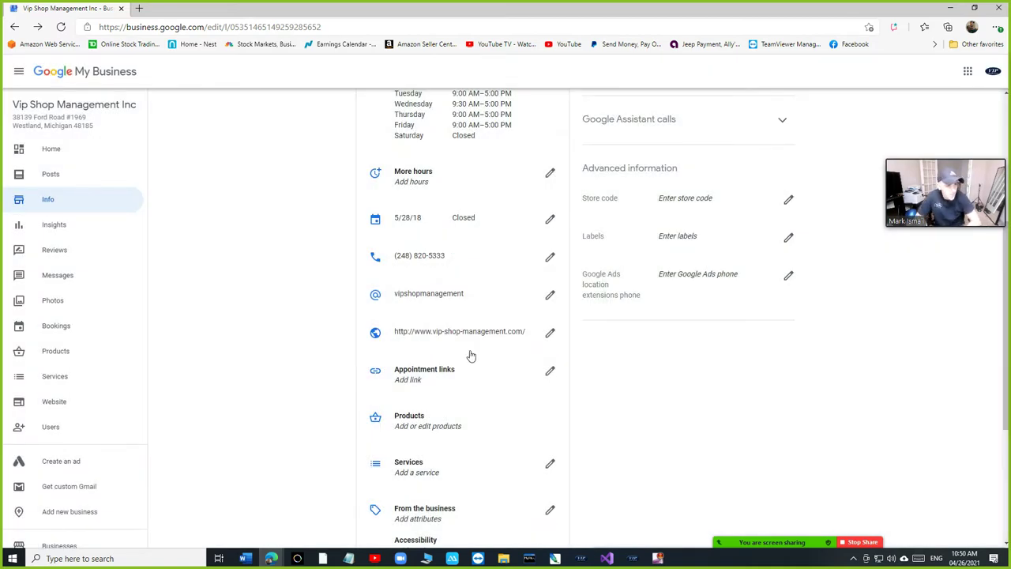
Return to the Home dashboard and scroll through its sections
click(47, 152)
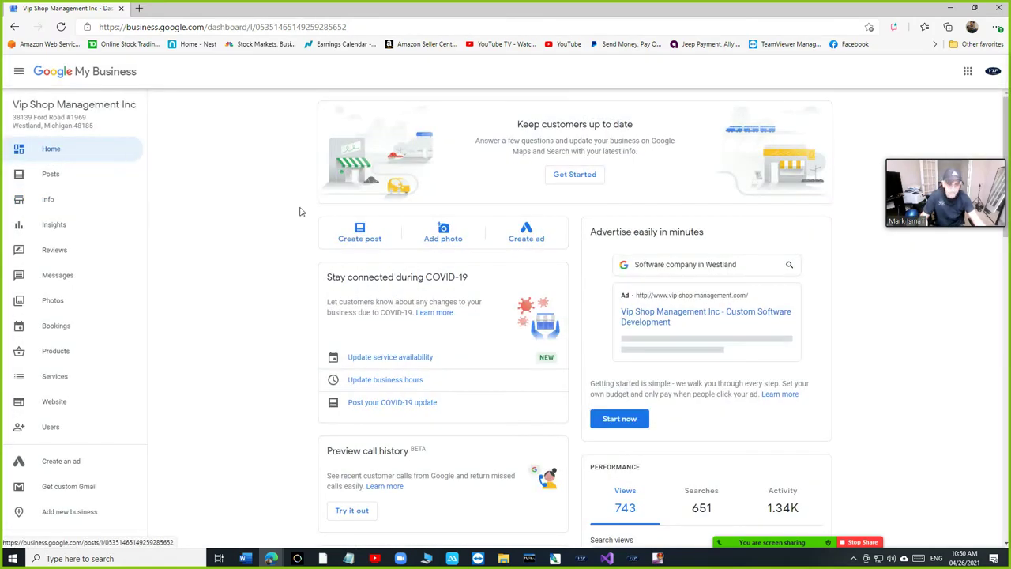
scroll(674, 271, down, 2)
scroll(677, 271, down, 2)
scroll(676, 271, down, 1)
scroll(676, 271, down, 2)
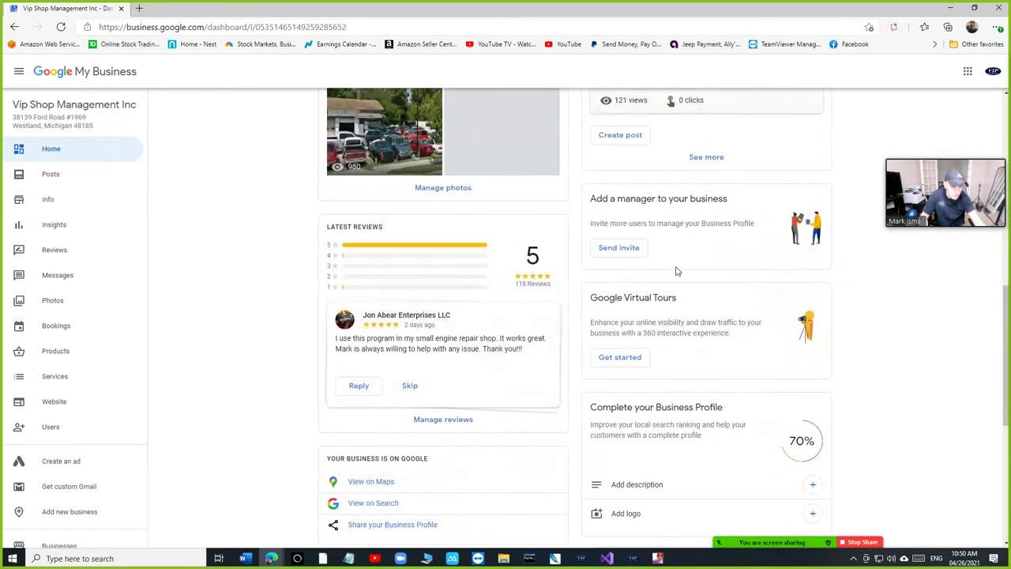
scroll(677, 271, down, 3)
scroll(676, 271, down, 1)
scroll(676, 271, down, 1)
scroll(676, 271, up, 3)
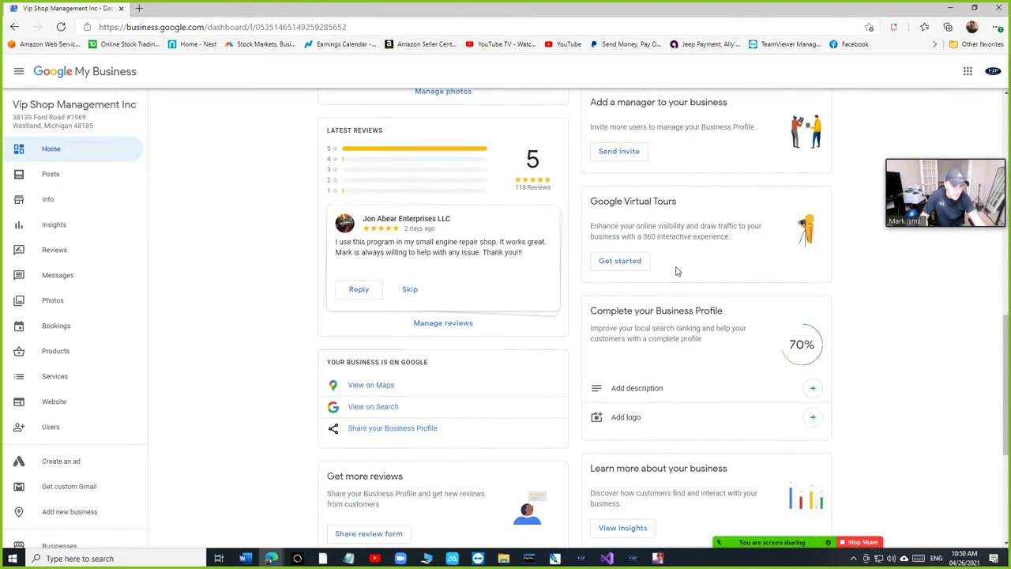
scroll(677, 271, up, 1)
scroll(676, 269, up, 2)
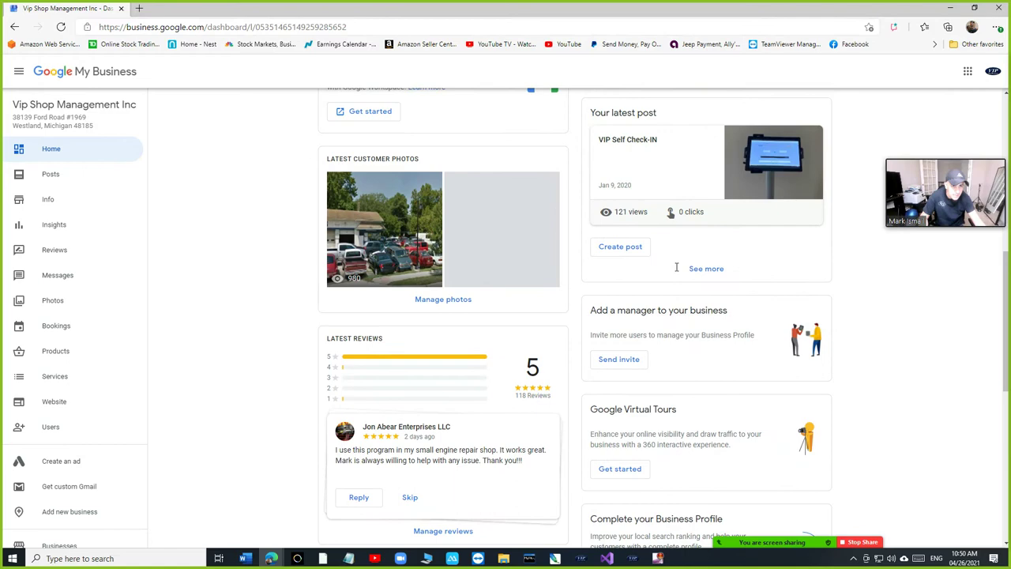
scroll(676, 270, up, 3)
scroll(676, 271, up, 1)
scroll(676, 271, up, 1)
scroll(677, 271, up, 1)
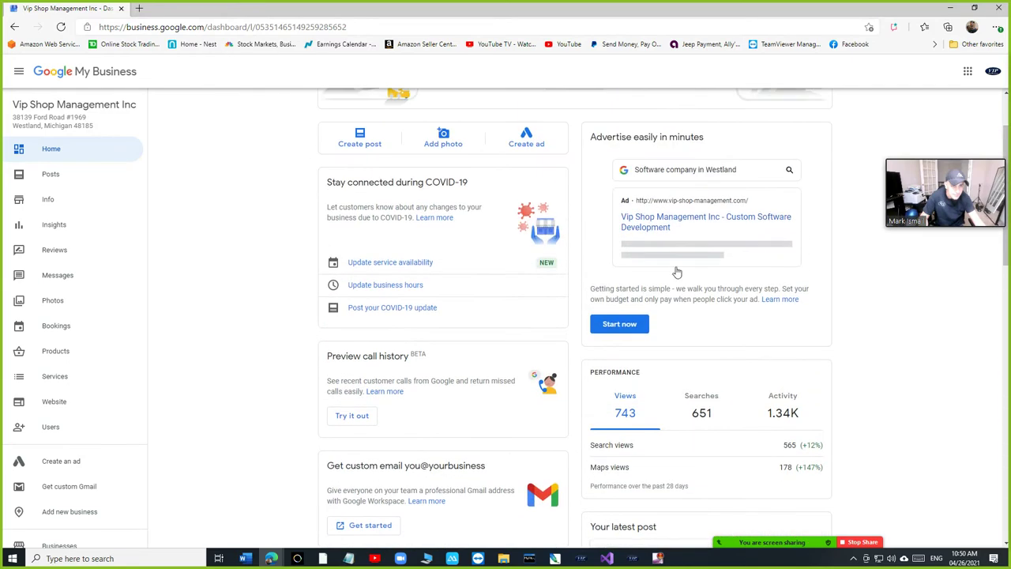
scroll(676, 271, down, 1)
scroll(676, 271, down, 3)
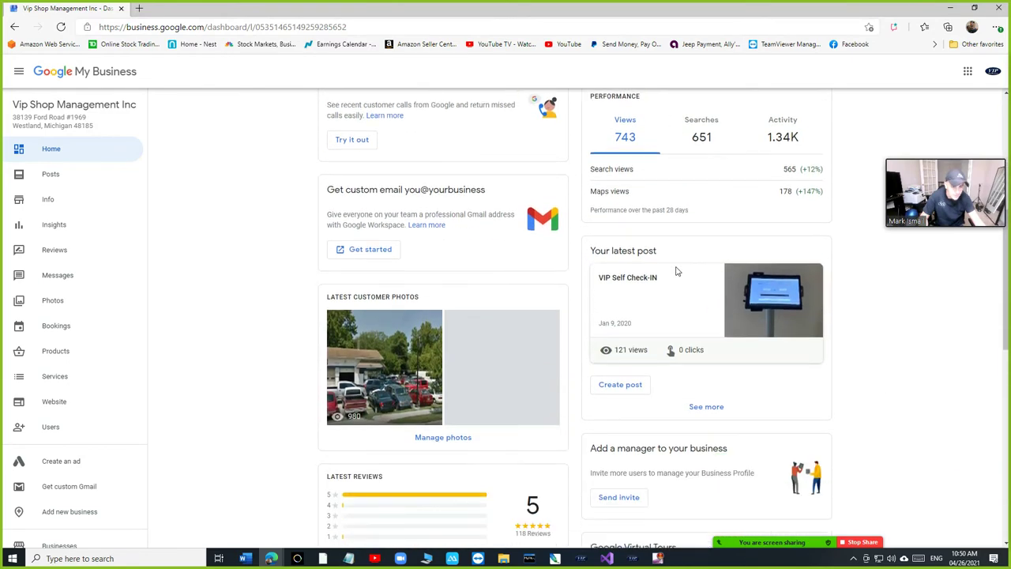
scroll(676, 271, down, 1)
scroll(676, 271, down, 1)
scroll(676, 268, down, 1)
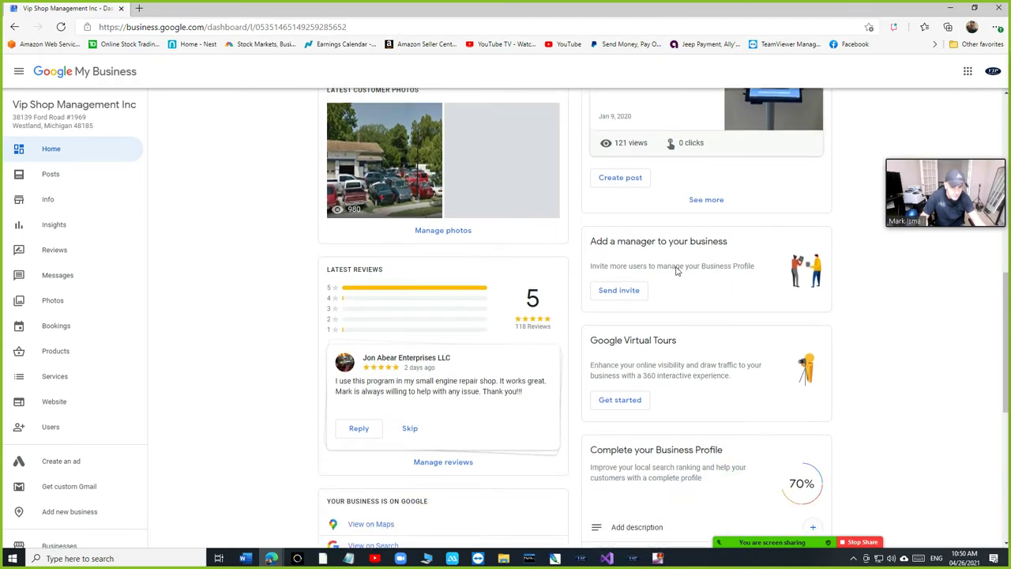
scroll(676, 268, down, 1)
scroll(676, 267, down, 1)
scroll(676, 267, down, 1)
scroll(676, 267, down, 2)
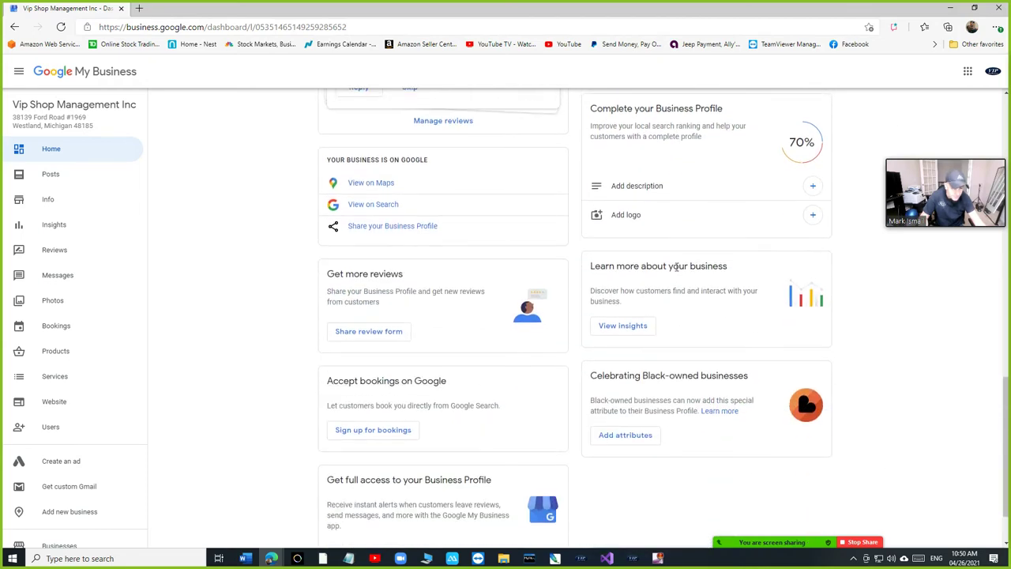
scroll(676, 267, down, 1)
scroll(676, 267, up, 6)
scroll(676, 267, up, 1)
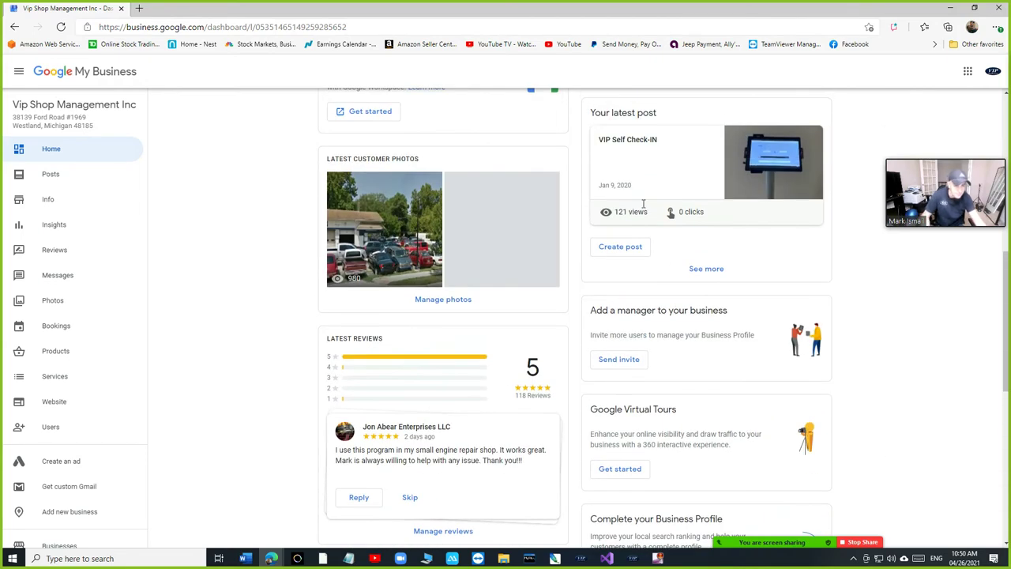
scroll(715, 269, down, 1)
scroll(714, 269, down, 1)
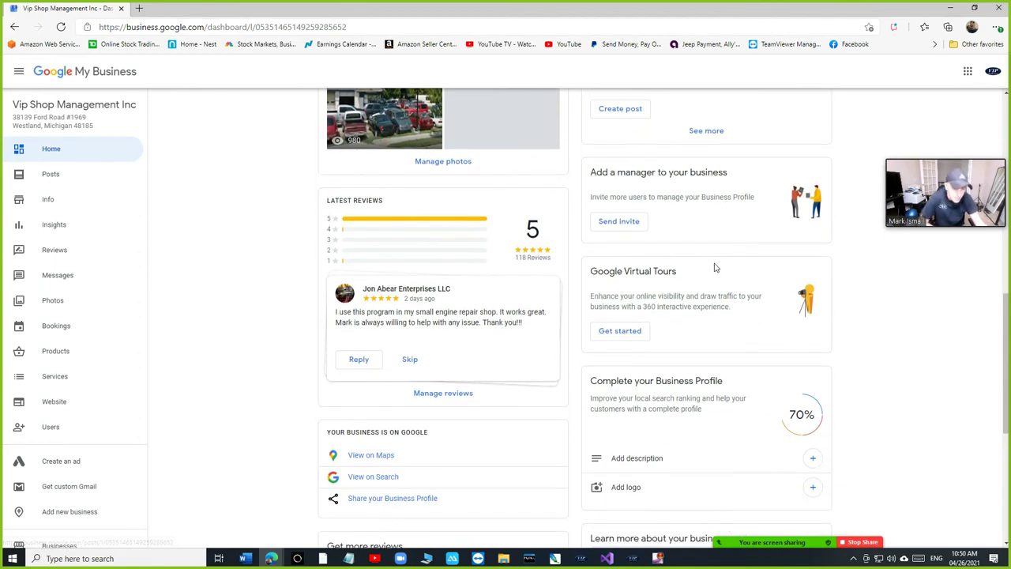
scroll(715, 269, up, 1)
scroll(715, 269, up, 1)
scroll(715, 269, up, 1)
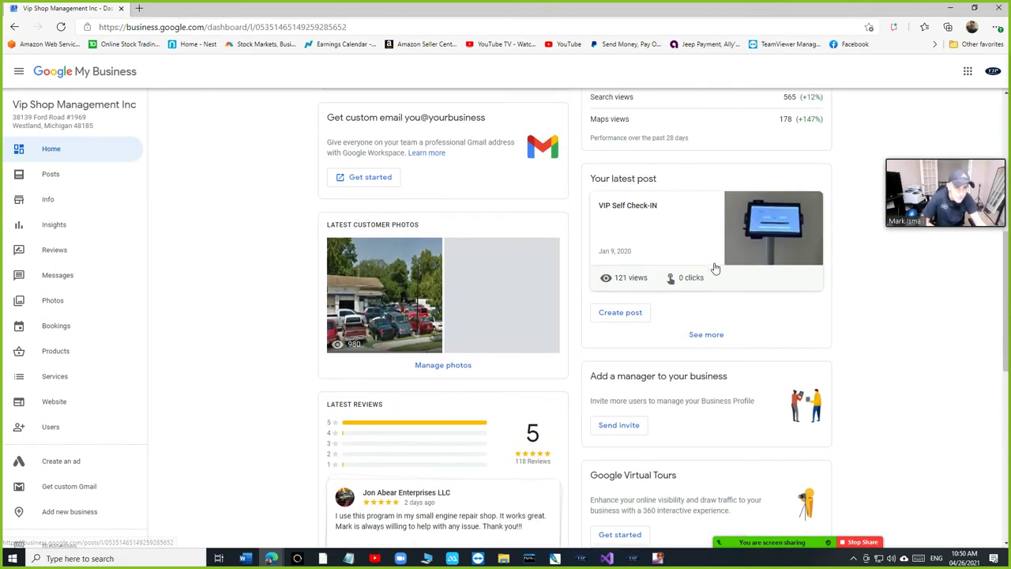
scroll(715, 269, up, 1)
scroll(715, 269, up, 1)
scroll(715, 269, up, 1)
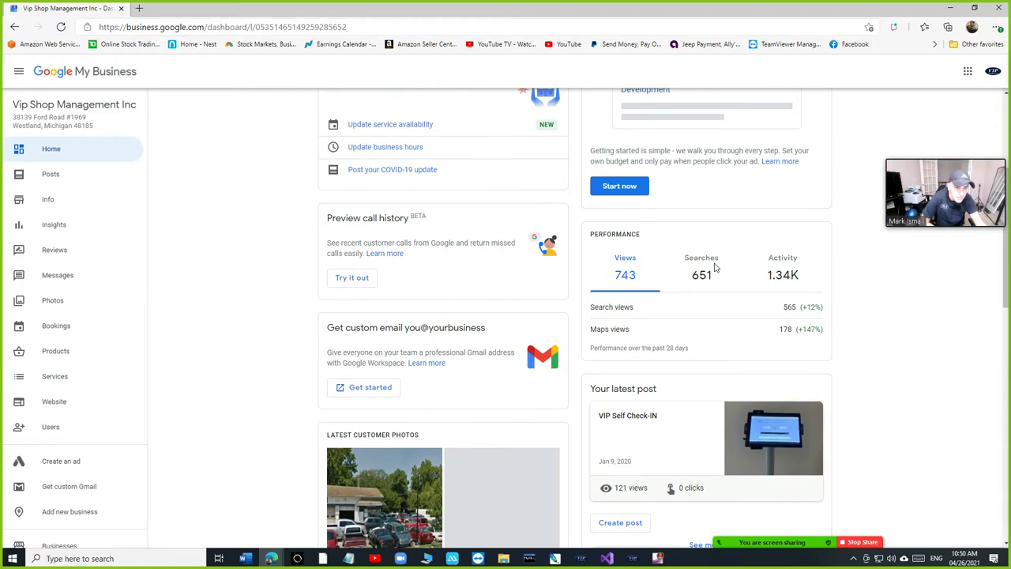
scroll(715, 269, up, 1)
scroll(715, 268, up, 2)
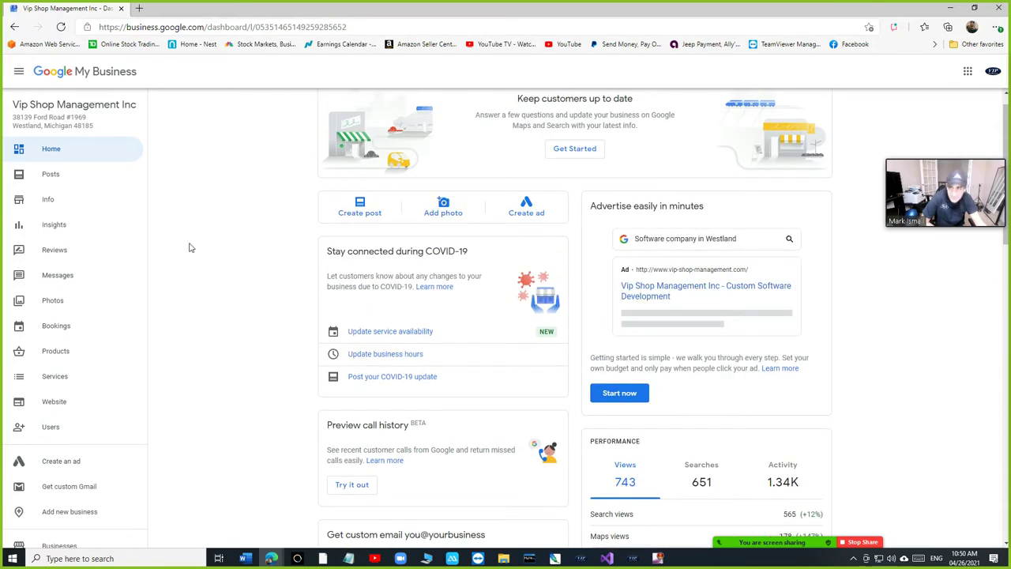
Reload the Home dashboard and scroll down to the Get more reviews card
click(60, 152)
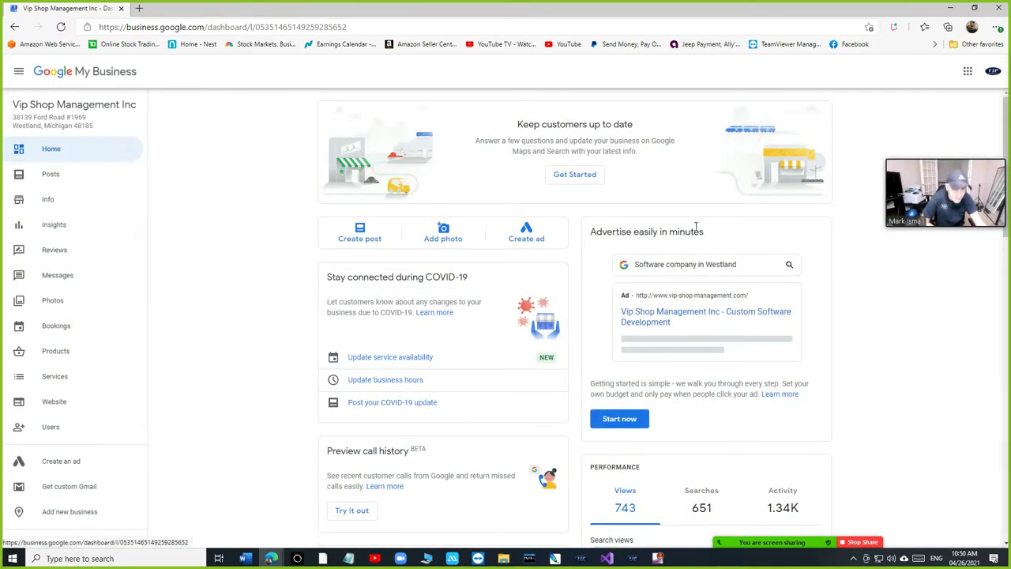
scroll(695, 226, down, 2)
scroll(698, 231, down, 2)
scroll(698, 231, down, 1)
scroll(699, 231, down, 1)
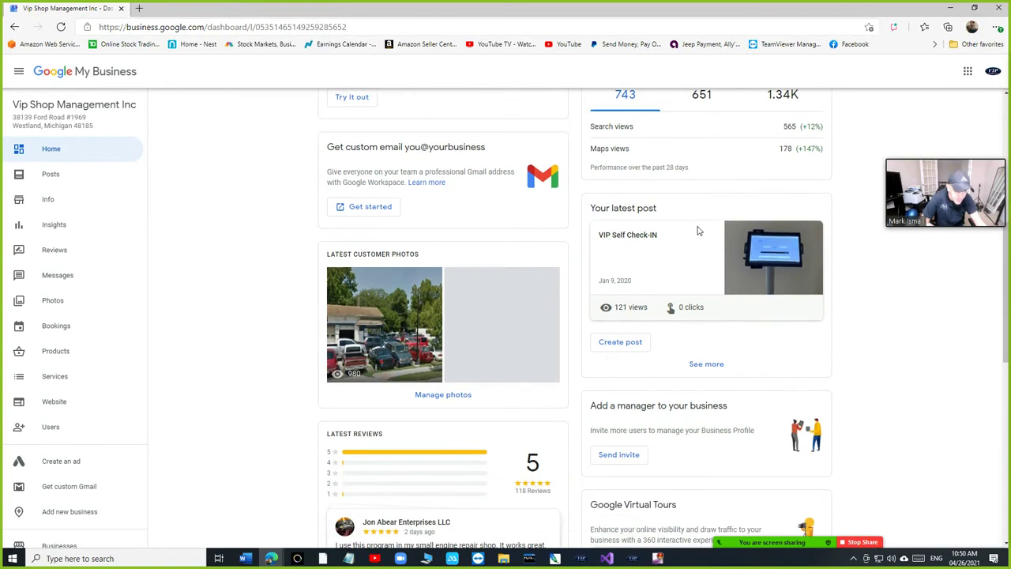
scroll(699, 232, down, 1)
scroll(699, 229, down, 1)
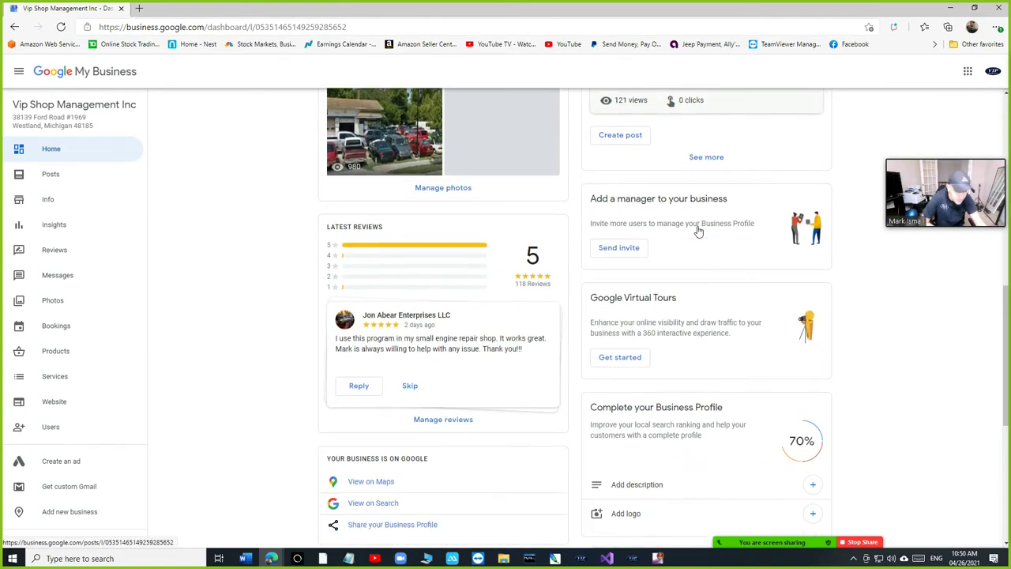
scroll(698, 228, down, 1)
scroll(699, 227, down, 1)
scroll(698, 228, down, 1)
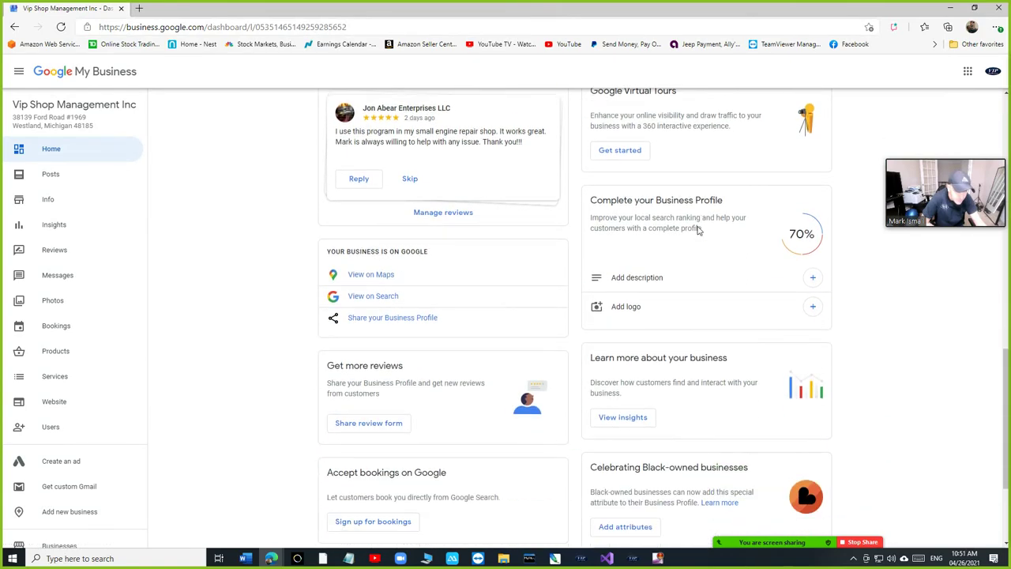
scroll(699, 230, down, 1)
scroll(699, 231, down, 1)
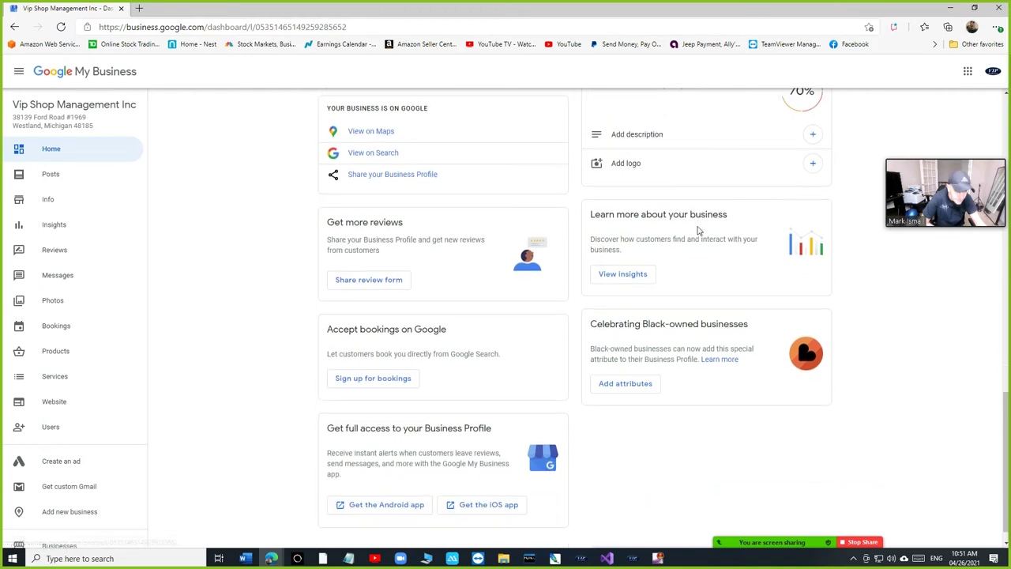
scroll(699, 231, down, 1)
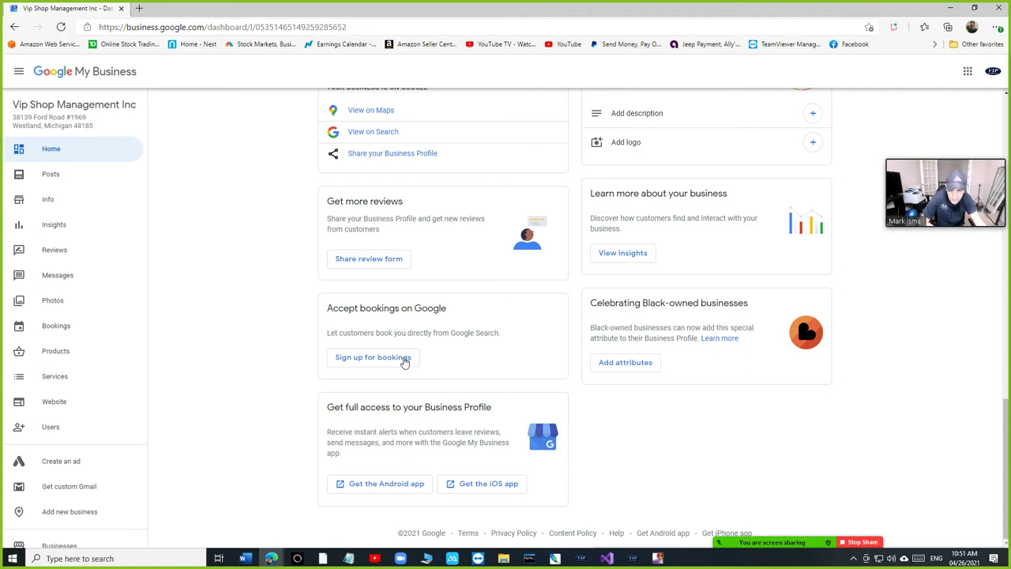
scroll(404, 360, up, 1)
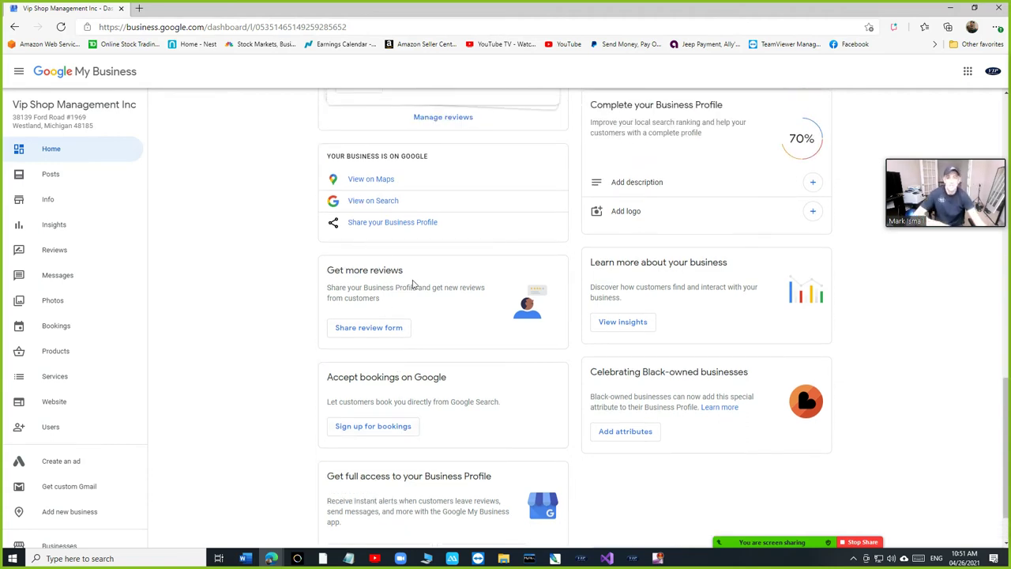
Open the Get more reviews share form and apply vipshopmanagement as the profile short name
drag(326, 270, 404, 273)
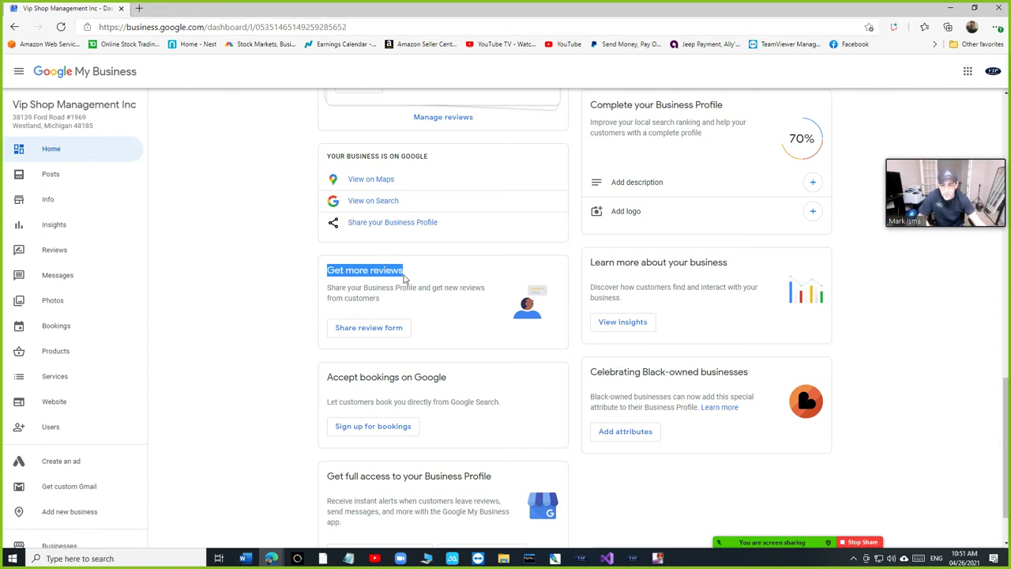
click(362, 330)
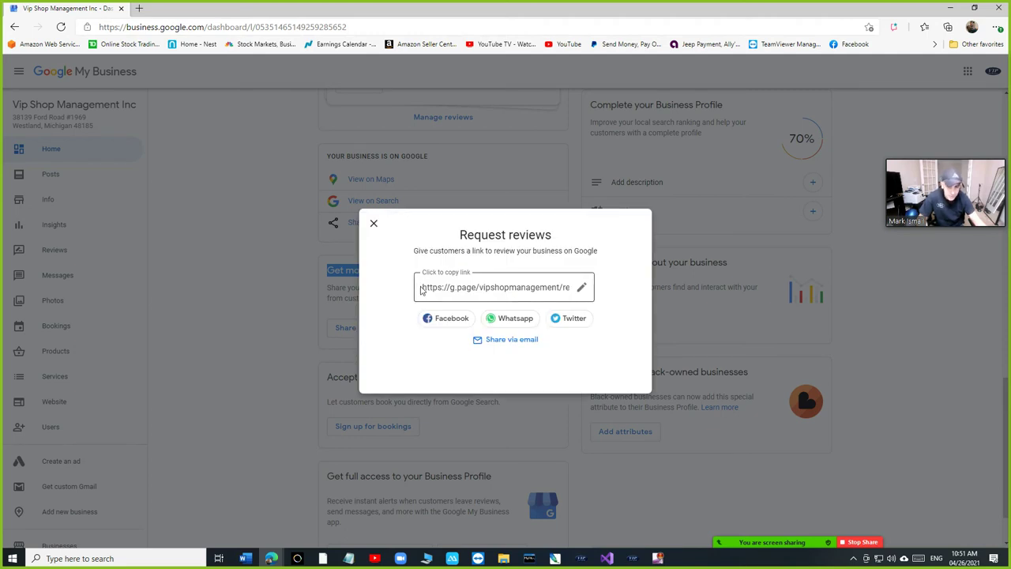
click(448, 287)
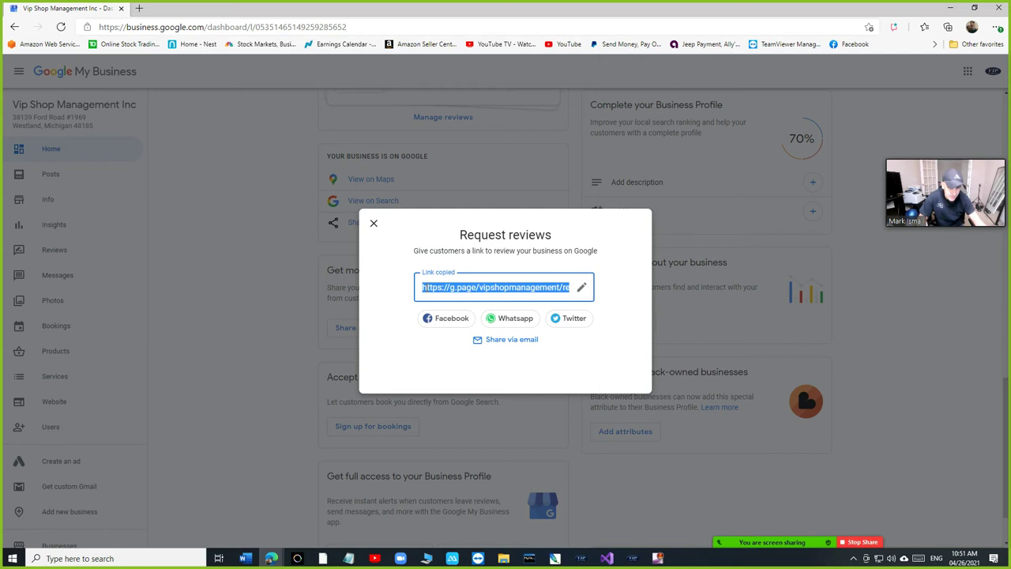
click(581, 288)
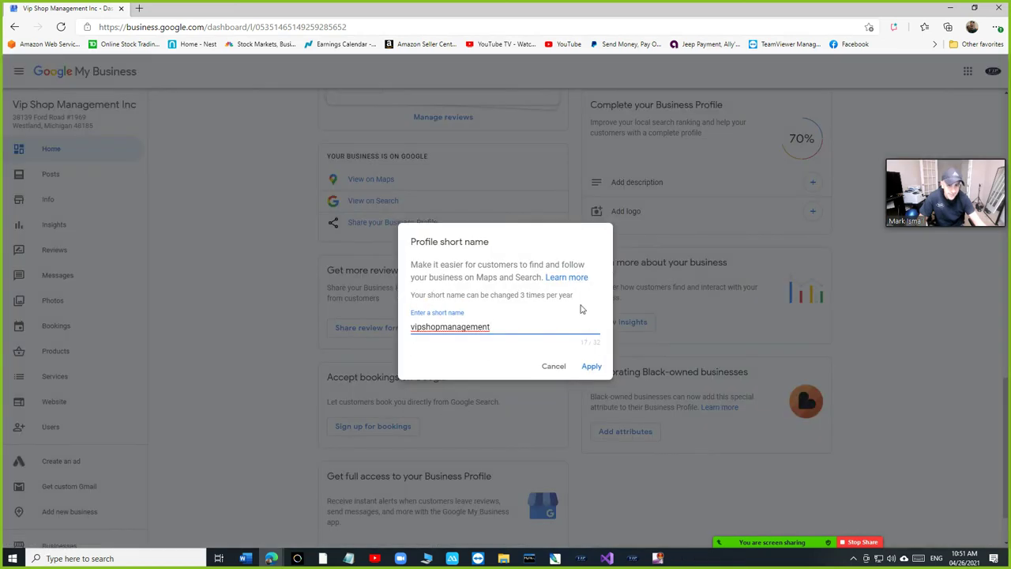
click(591, 367)
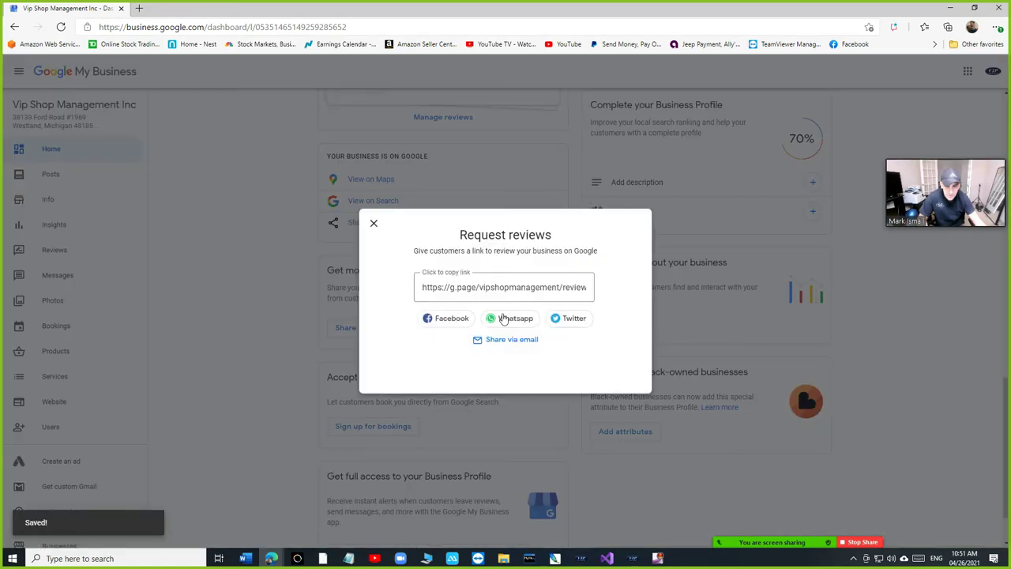
Copy the g.page/vipshopmanagement/review link and close the review request window
click(549, 290)
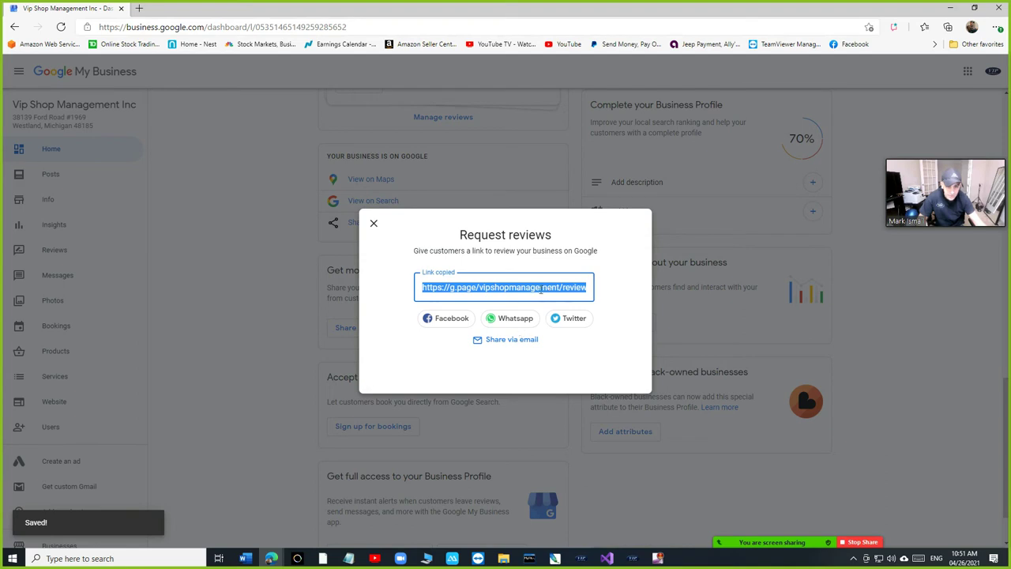
right_click(542, 290)
click(554, 296)
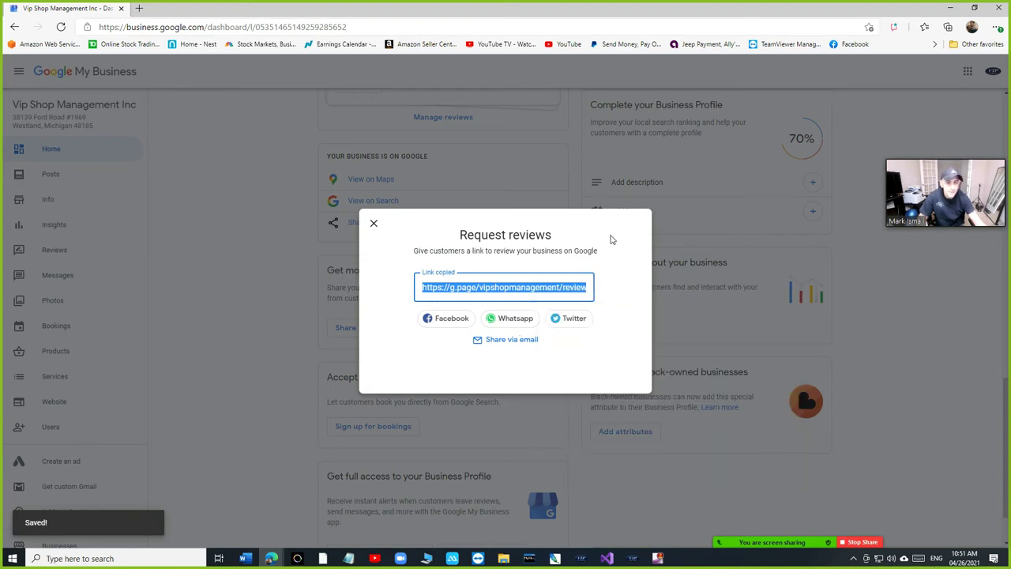
click(373, 222)
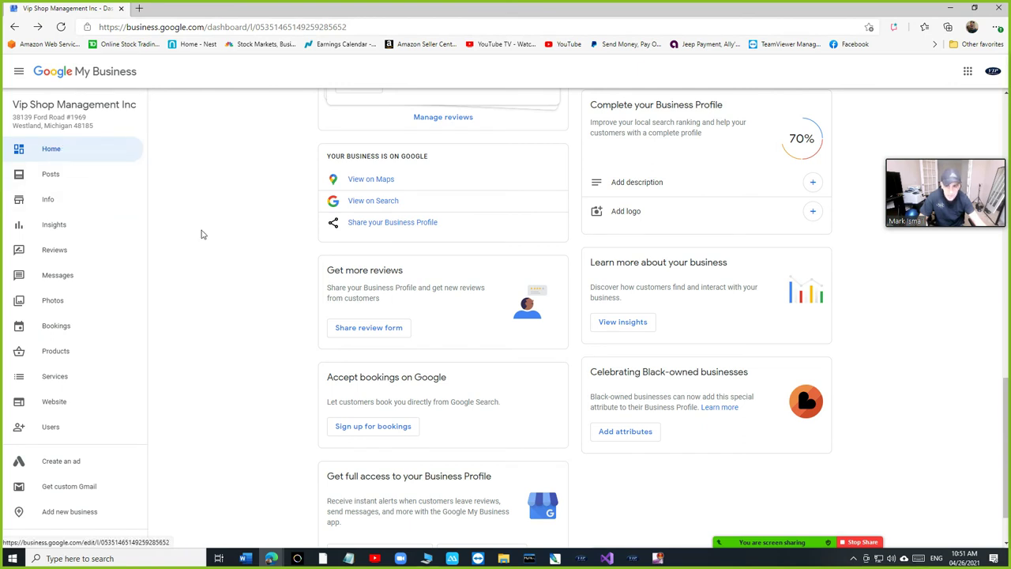
drag(326, 271, 419, 273)
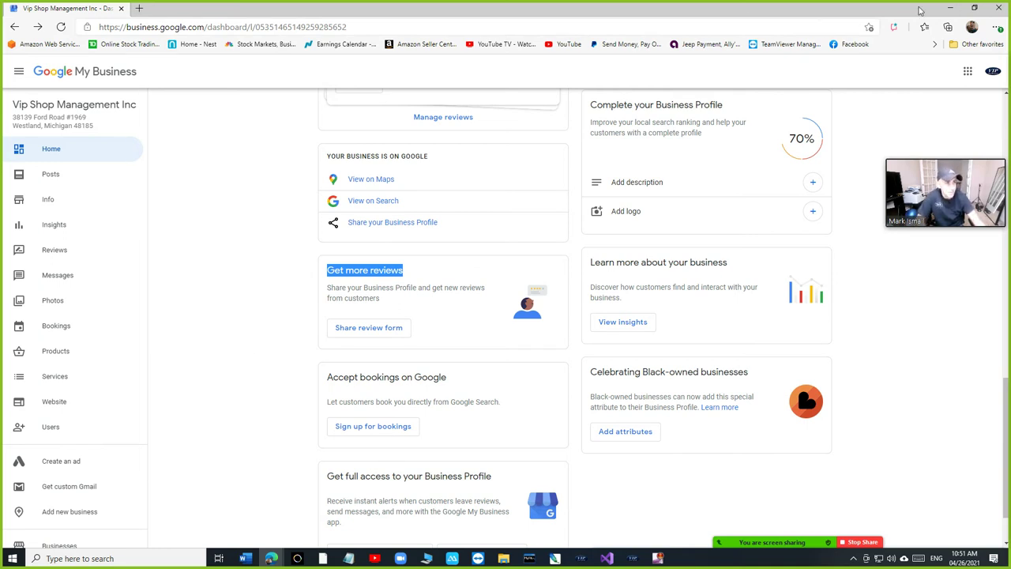
Paste the g.page/vipshopmanagement/review link over the old review URL and save it with Update
click(950, 8)
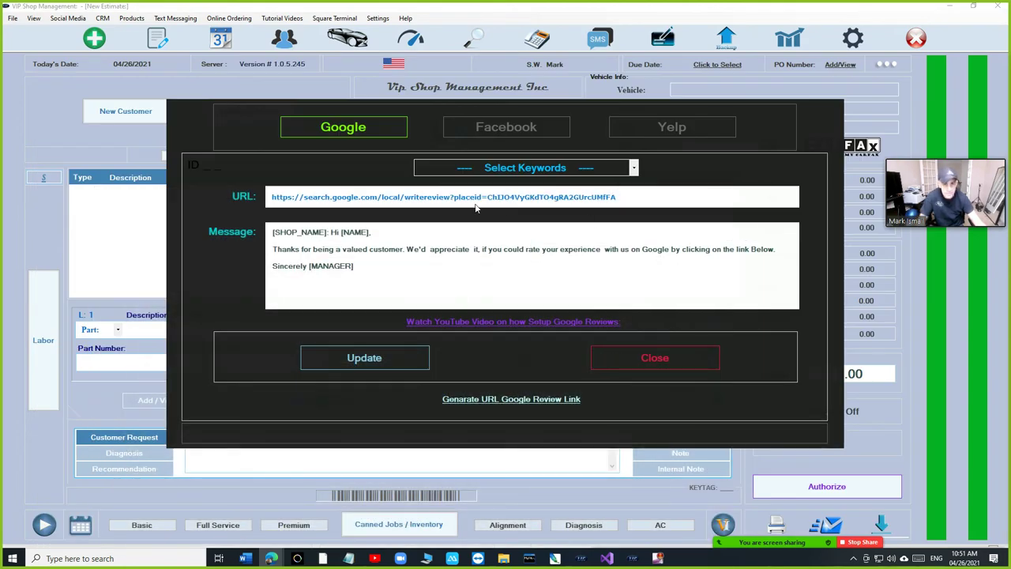
click(638, 193)
drag(638, 193, 174, 191)
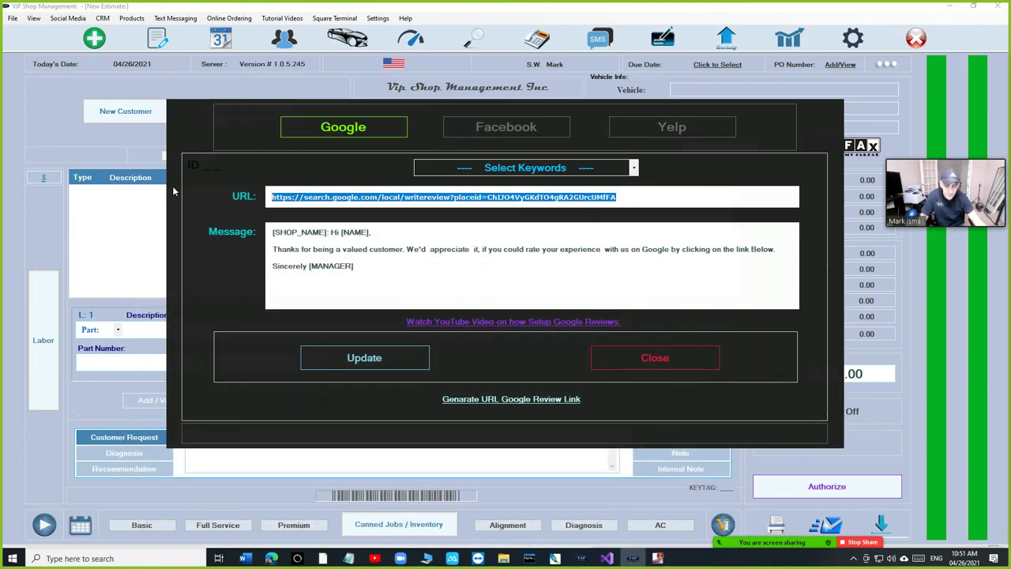
key(ctrl+v)
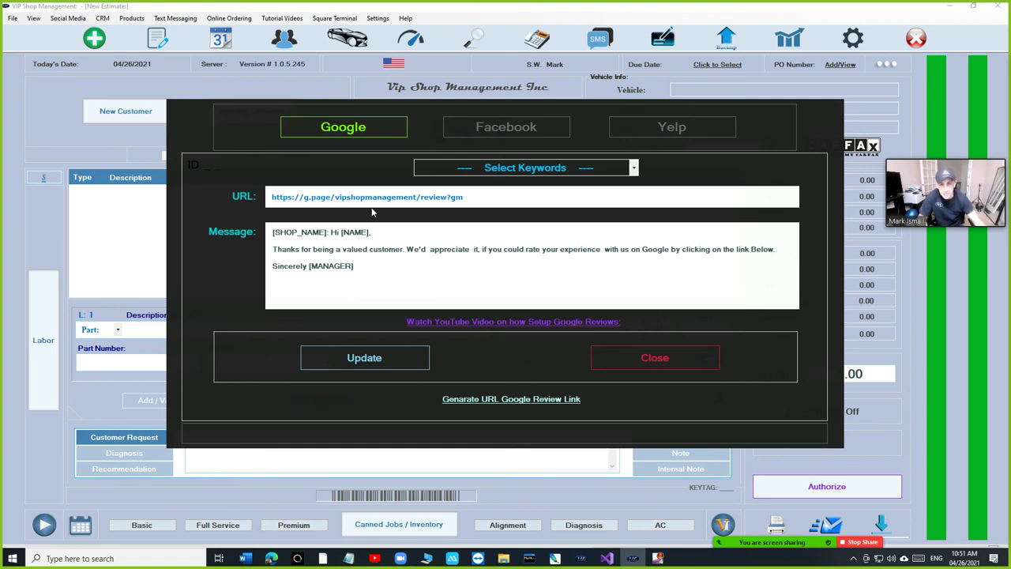
click(379, 359)
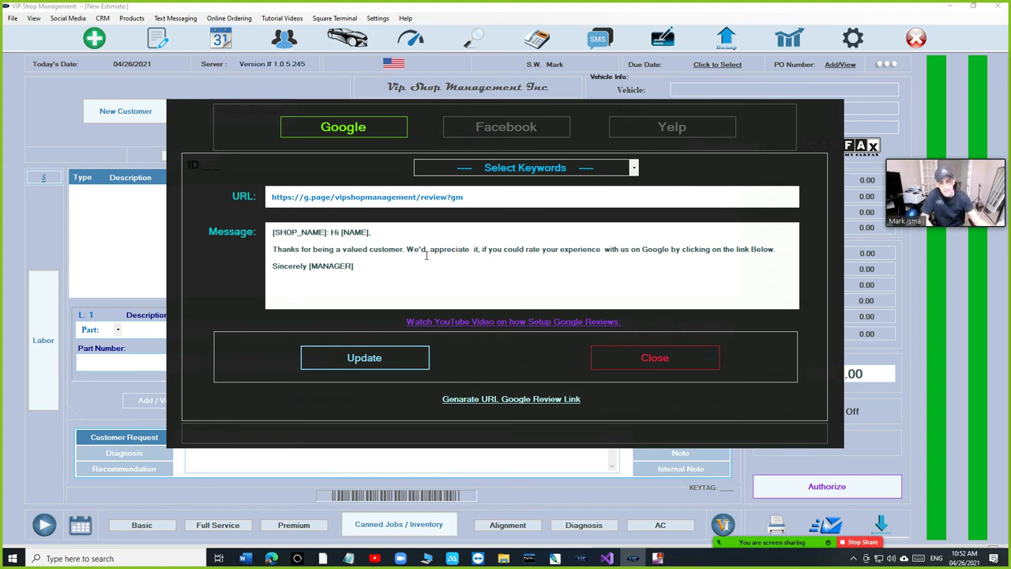
click(386, 356)
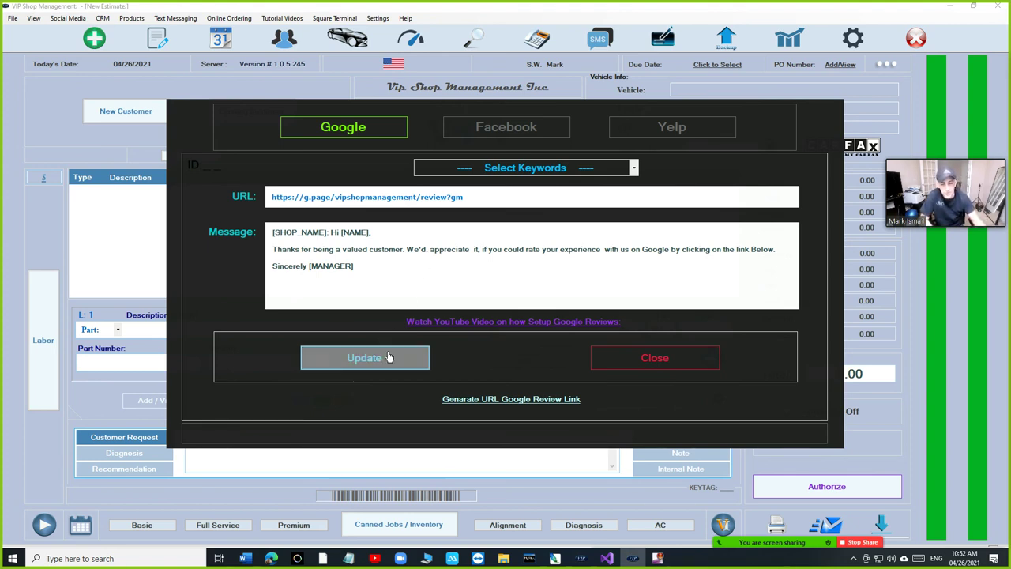
Close the review setup, then check and close Smart CRM's automatic SMS settings (Google, auto-SMS off)
click(615, 360)
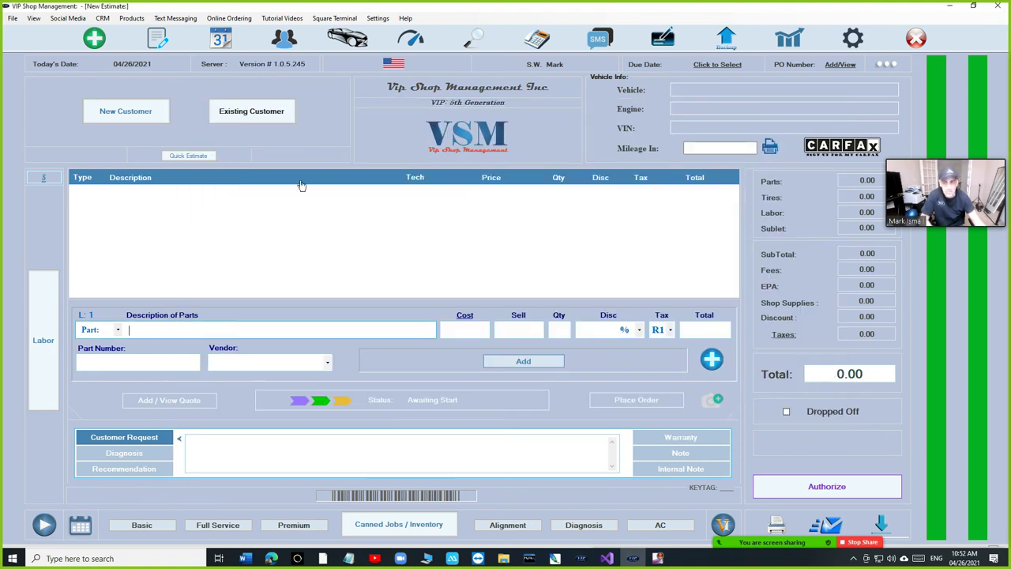
click(138, 22)
mouse_move(175, 18)
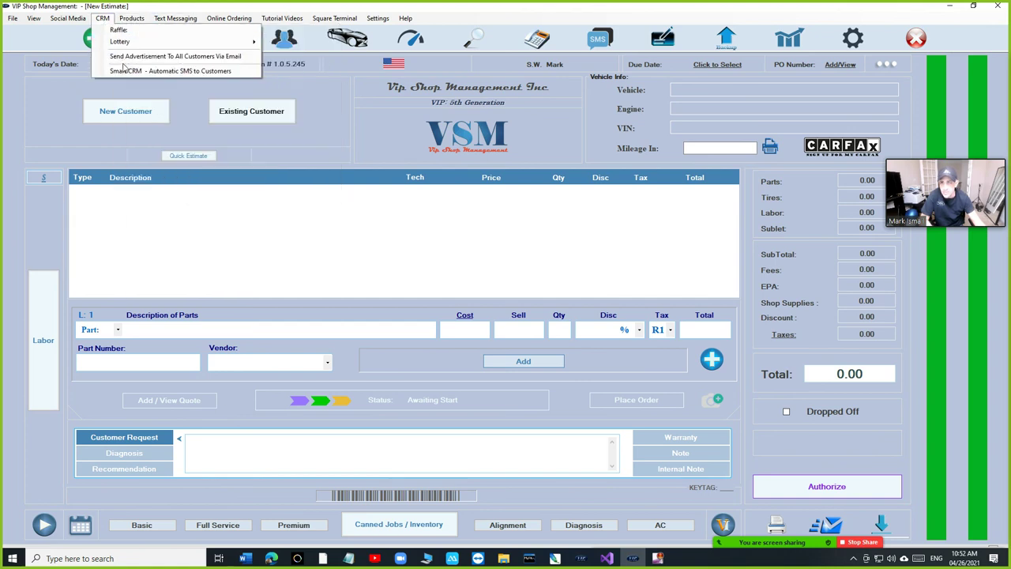
click(142, 72)
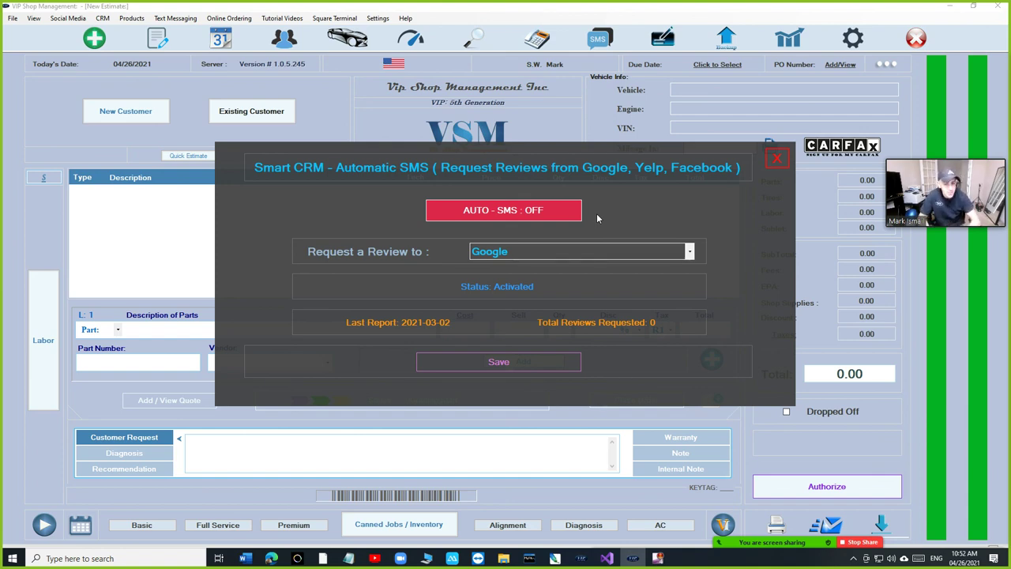
click(776, 159)
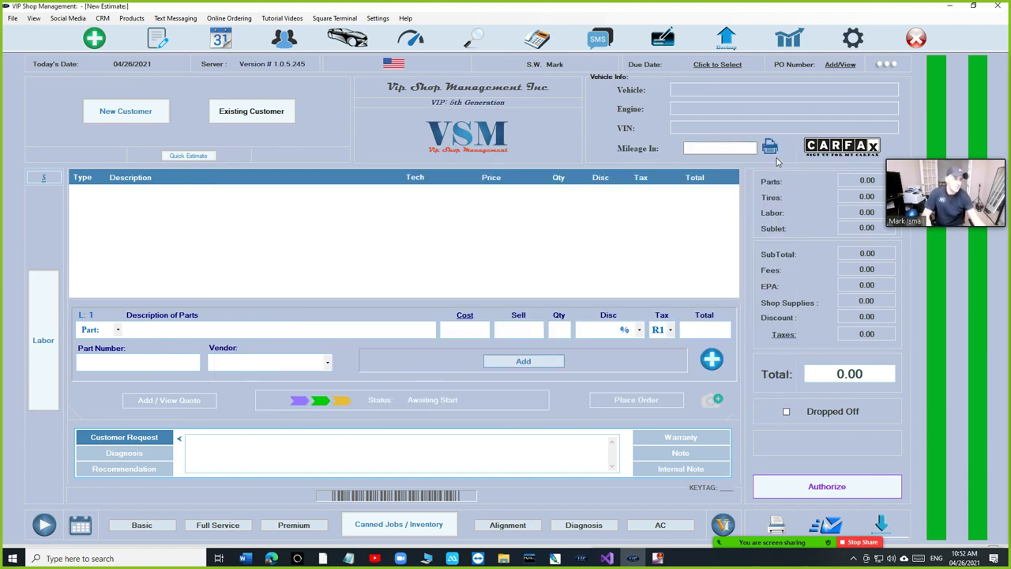